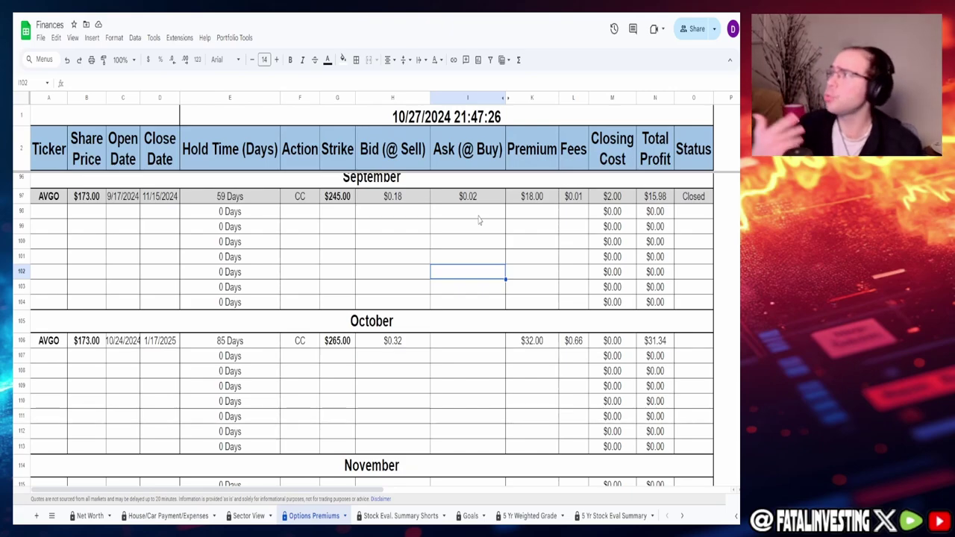
Review the closed September AVGO covered call's profit and the October AVGO entry's dates, strike, bid and total profit.
{"action": "left_click", "coordinate": [661, 198]}
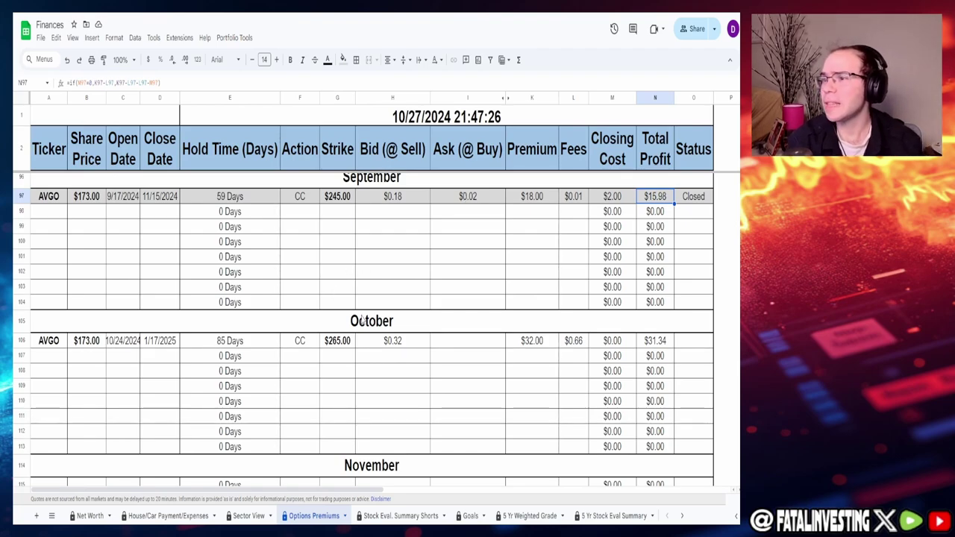
{"action": "scroll", "coordinate": [363, 319], "scroll_direction": "down", "scroll_amount": 2}
{"action": "left_click", "coordinate": [60, 271]}
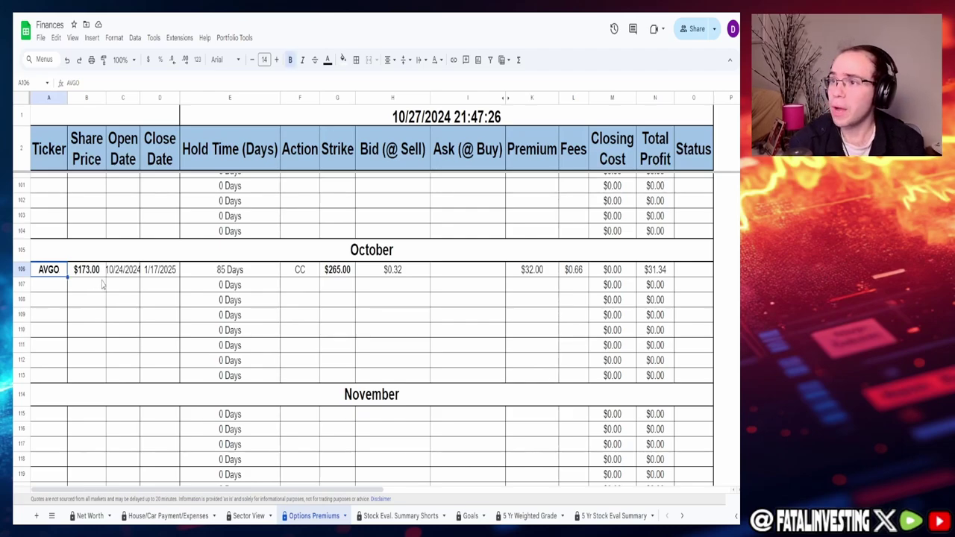
{"action": "left_click", "coordinate": [114, 274]}
{"action": "left_click", "coordinate": [150, 275]}
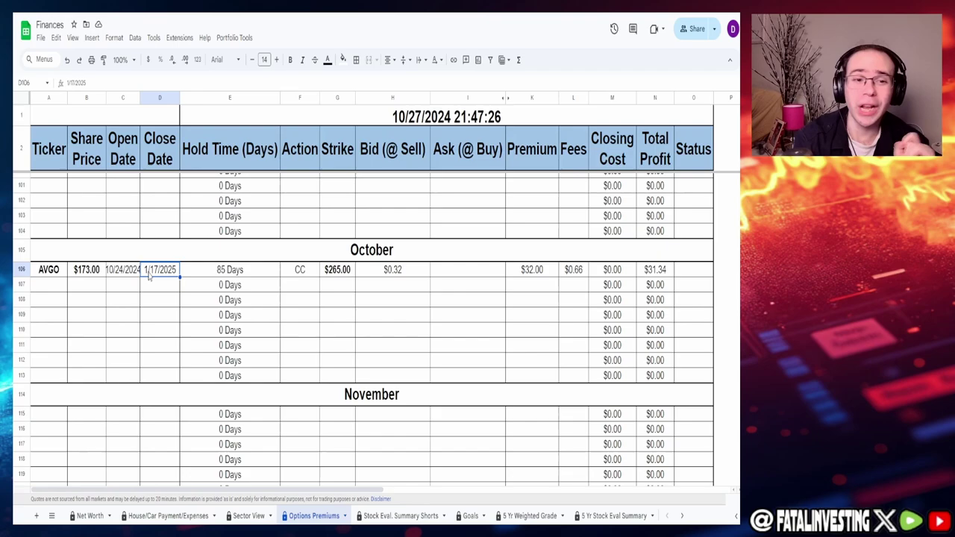
{"action": "left_click", "coordinate": [337, 276]}
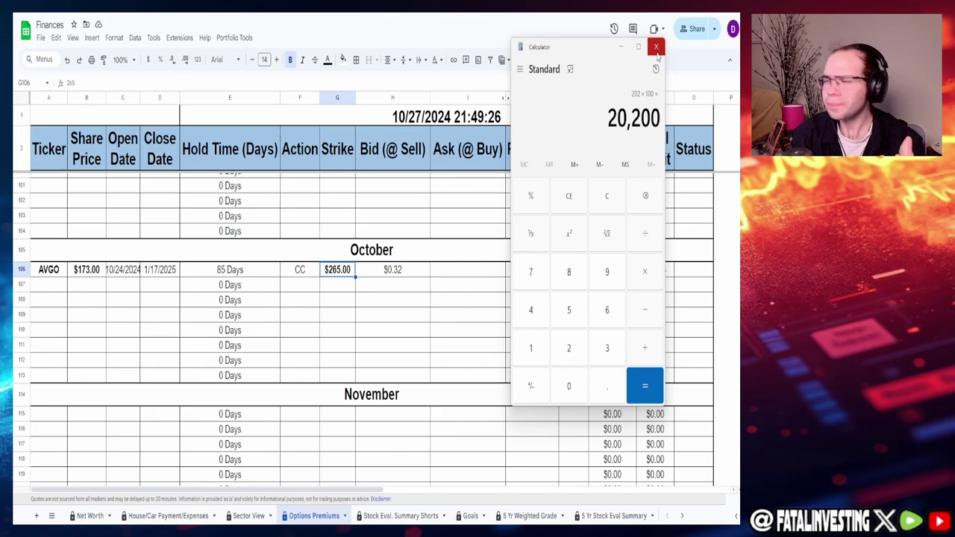
{"action": "left_click", "coordinate": [656, 48]}
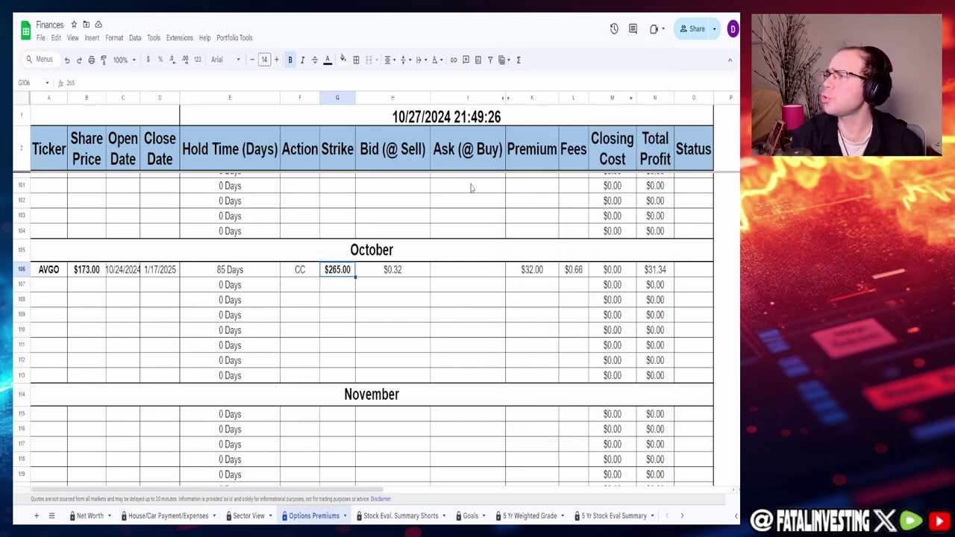
{"action": "left_click", "coordinate": [407, 273]}
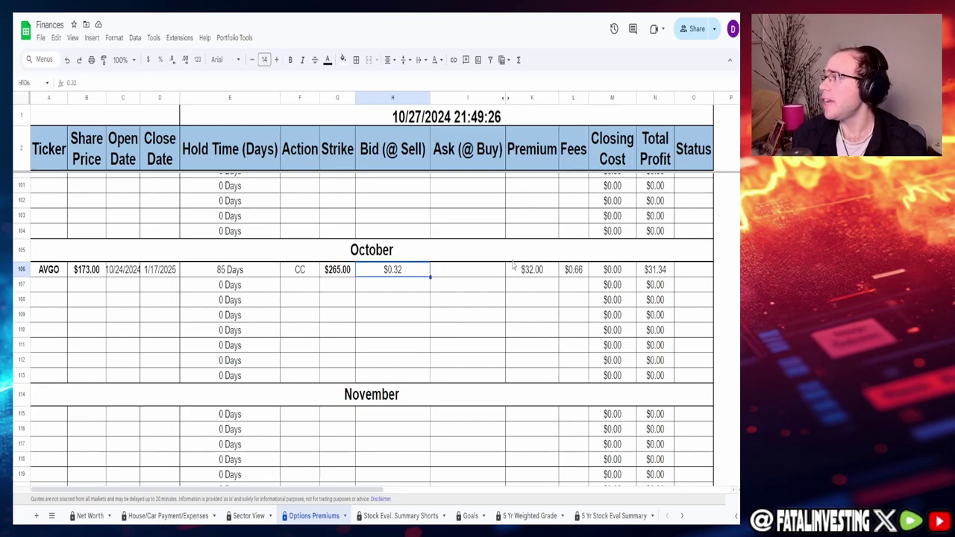
{"action": "left_click", "coordinate": [650, 270]}
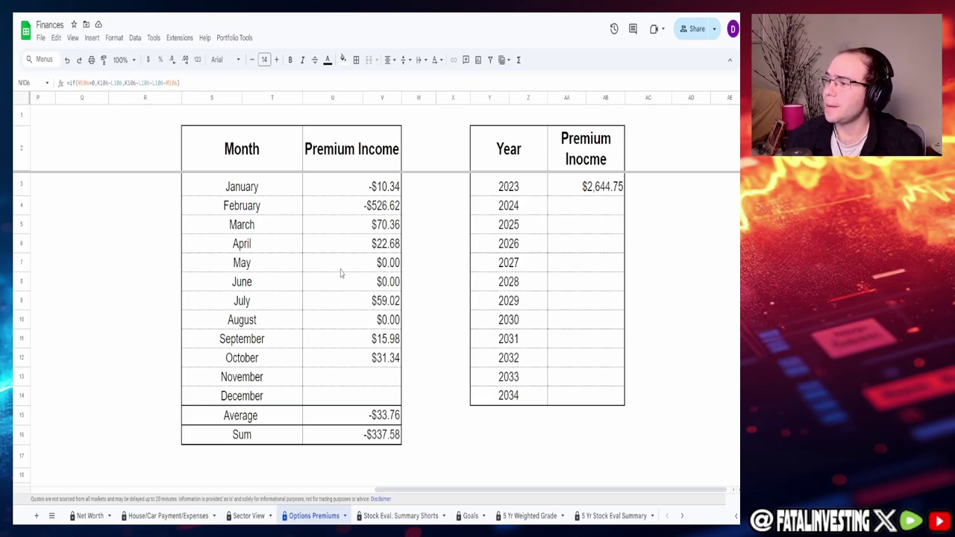
Examine the monthly option premium income for February, May and June, the yearly sum, and the 2023 premium income.
{"action": "left_click", "coordinate": [395, 213]}
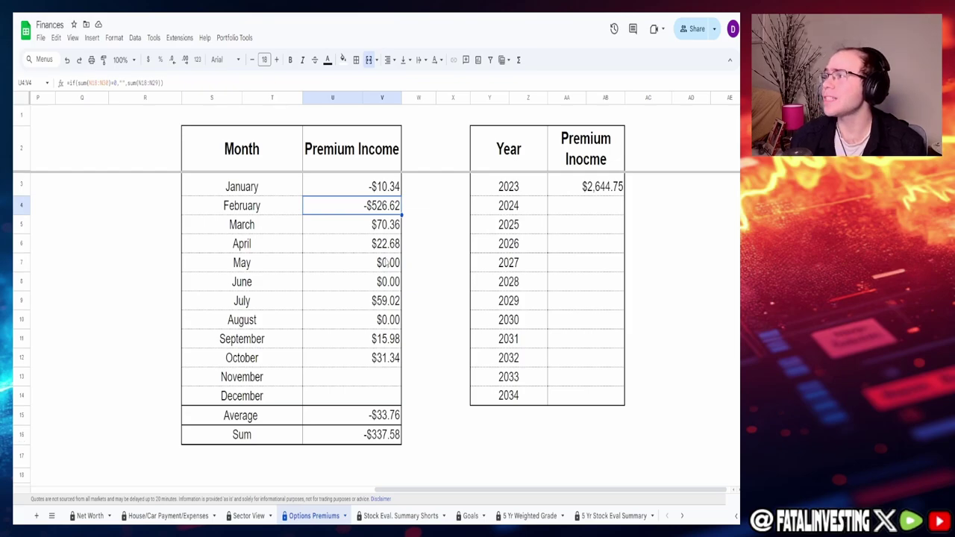
{"action": "left_click_drag", "start_coordinate": [387, 261], "coordinate": [393, 291]}
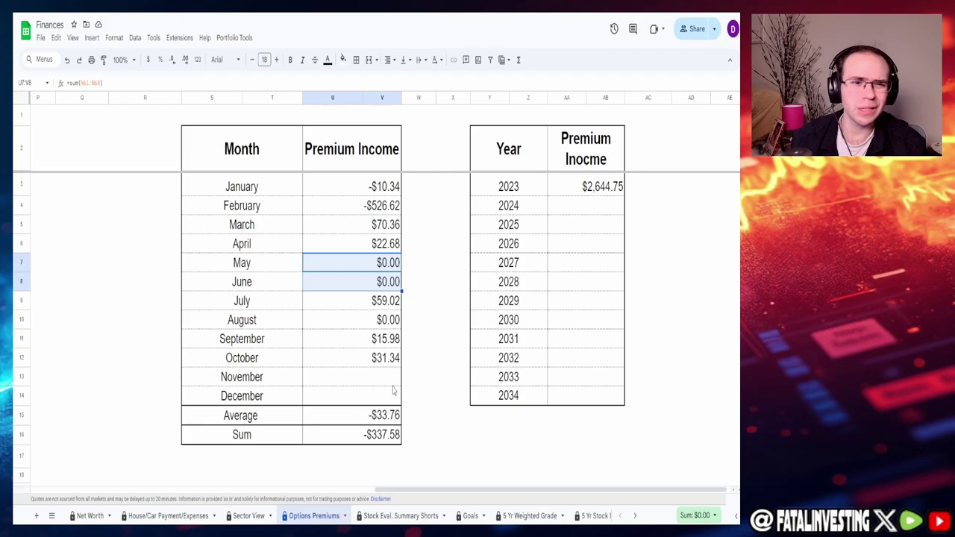
{"action": "left_click", "coordinate": [378, 440]}
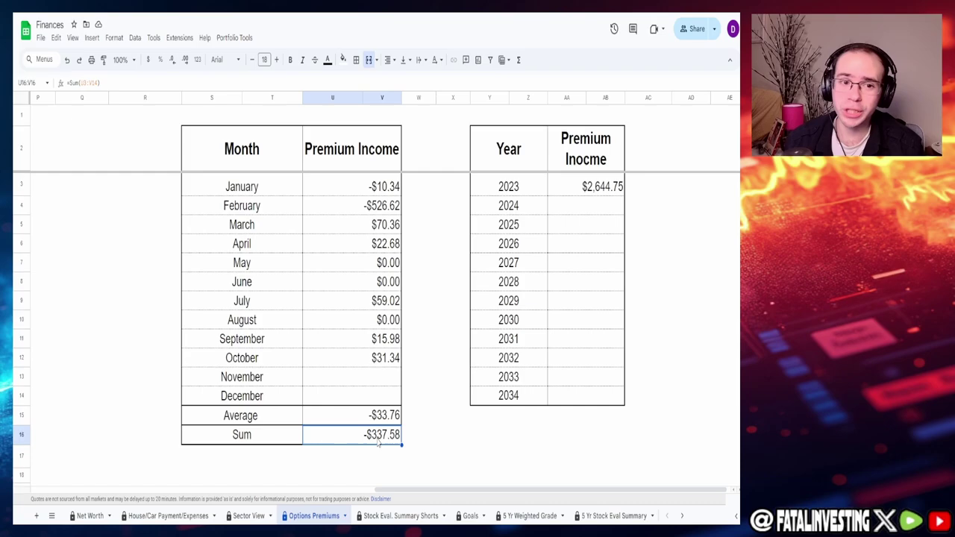
{"action": "left_click", "coordinate": [565, 192]}
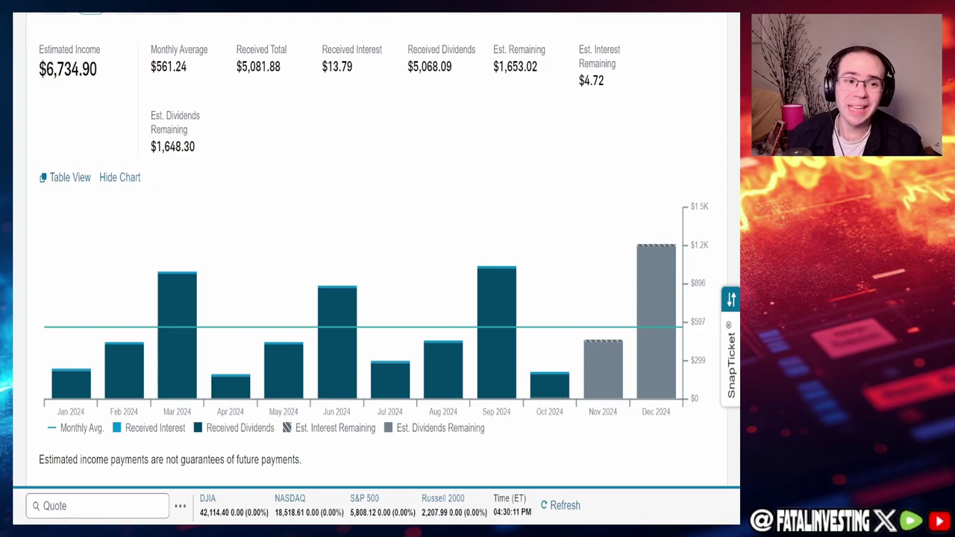
Switch to the brokerage's 2024 income page and examine the monthly income bars and the estimated income for the year.
{"action": "mouse_move", "coordinate": [641, 363]}
{"action": "mouse_move", "coordinate": [556, 372]}
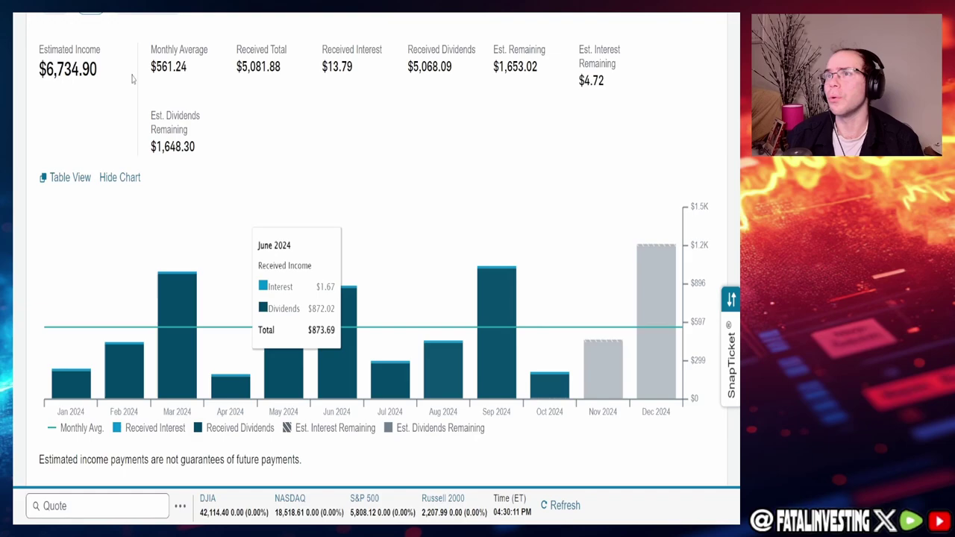
{"action": "left_click_drag", "start_coordinate": [40, 73], "coordinate": [105, 77]}
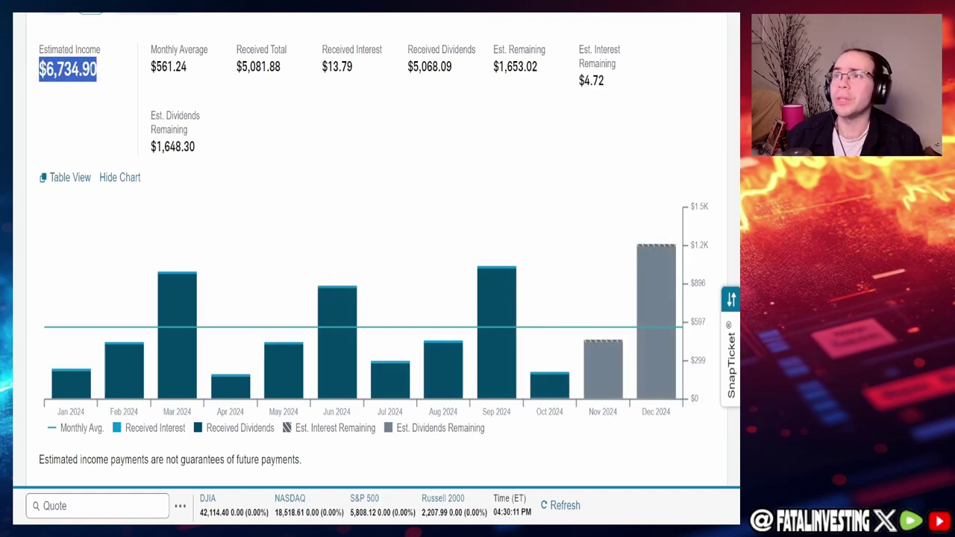
{"action": "left_click", "coordinate": [95, 94]}
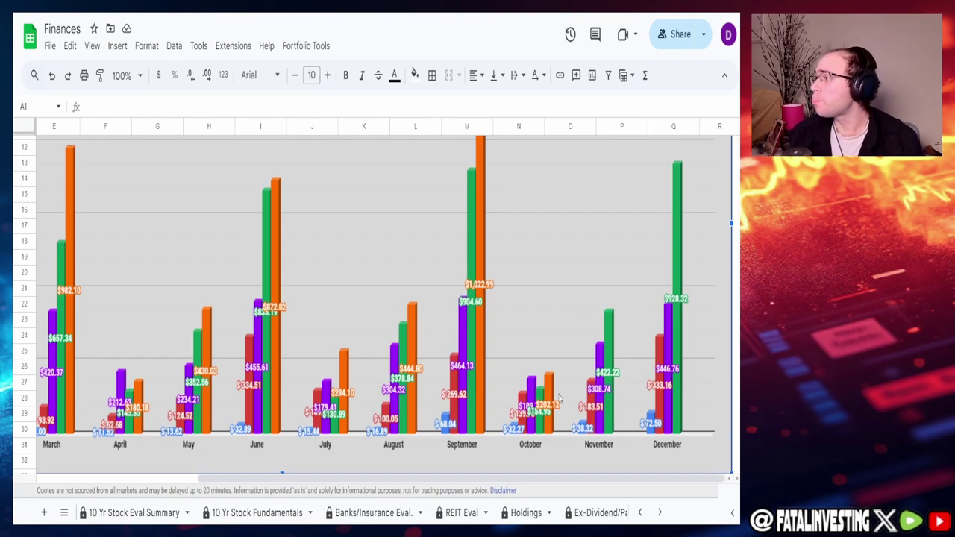
Return to the Finances spreadsheet and compare October dividends across the years in the monthly dividend chart.
{"action": "mouse_move", "coordinate": [531, 409]}
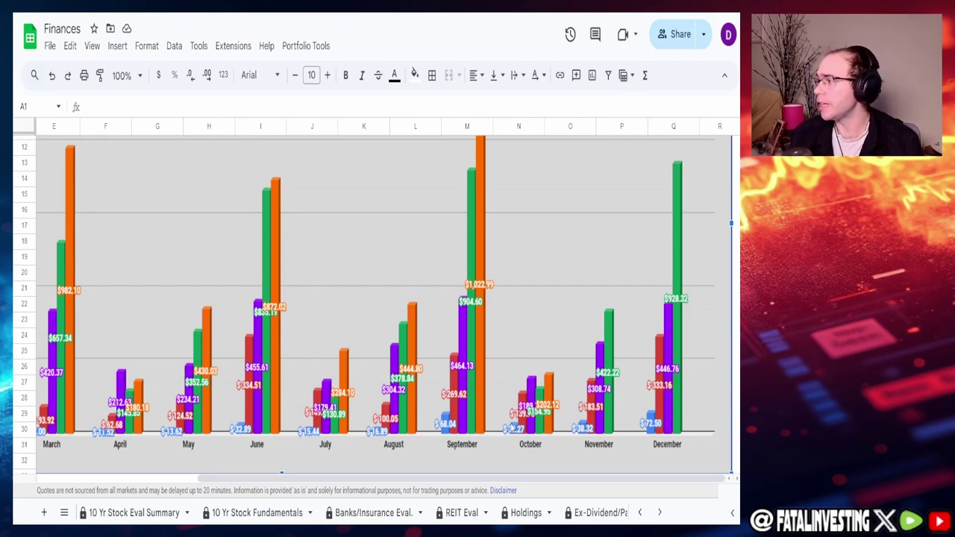
{"action": "mouse_move", "coordinate": [512, 433]}
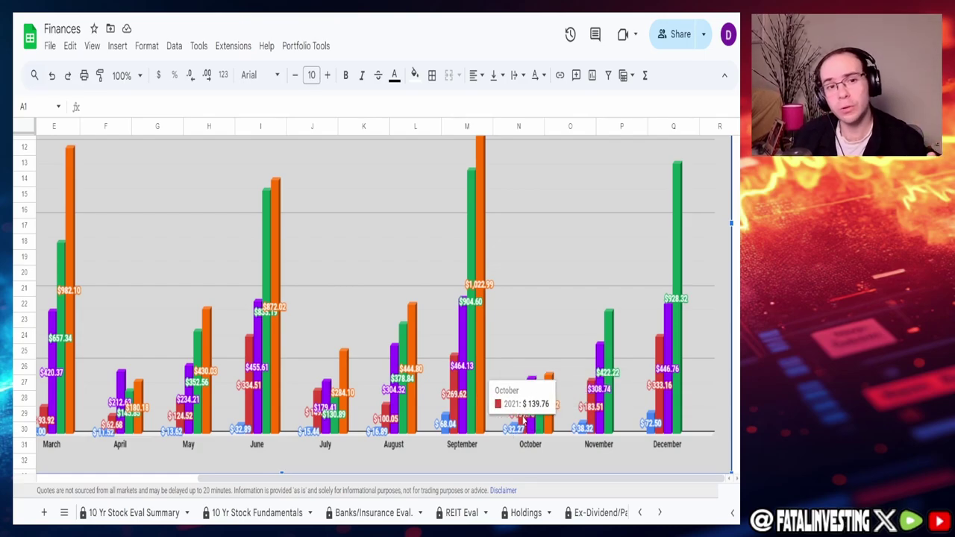
{"action": "mouse_move", "coordinate": [530, 386]}
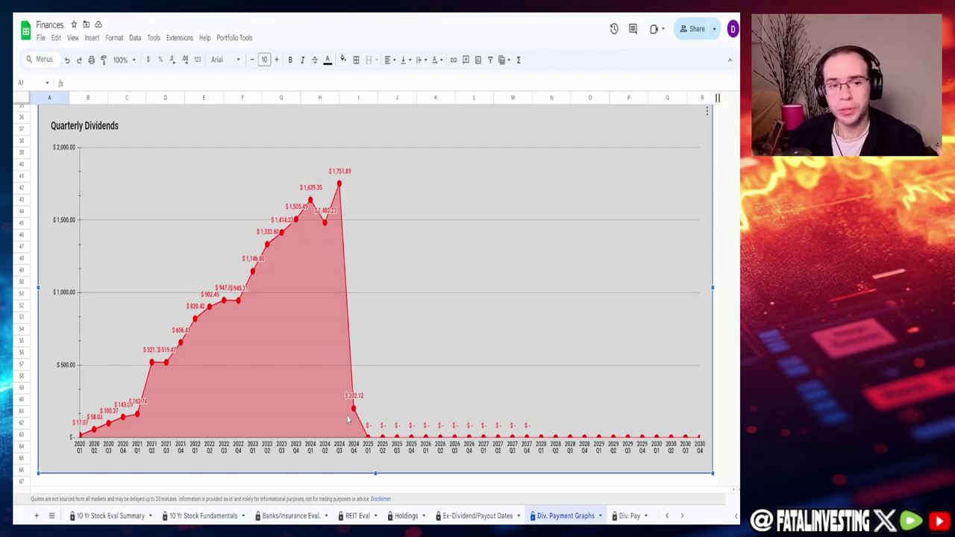
Examine the 2024 Q2, Q3 and Q4 points on the Quarterly Dividends chart.
{"action": "mouse_move", "coordinate": [354, 411]}
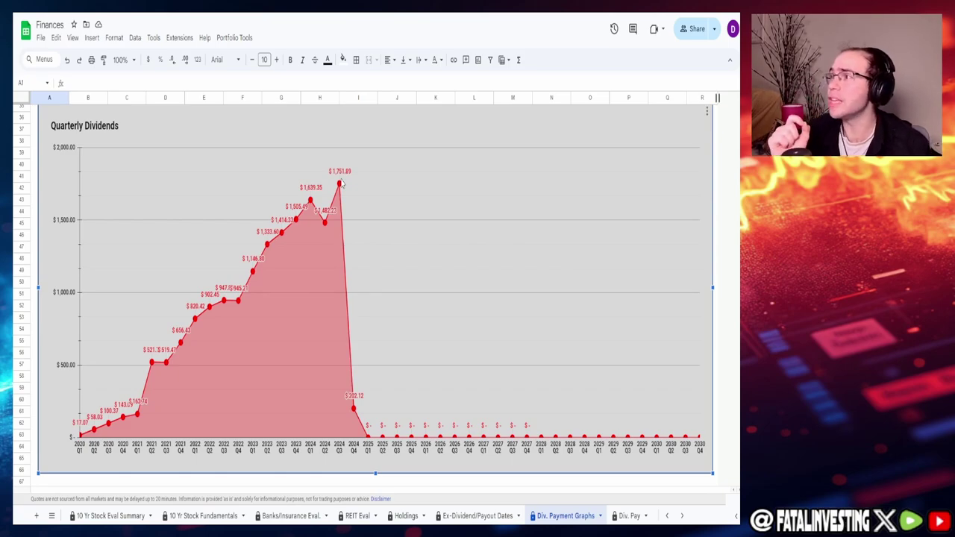
{"action": "mouse_move", "coordinate": [340, 186]}
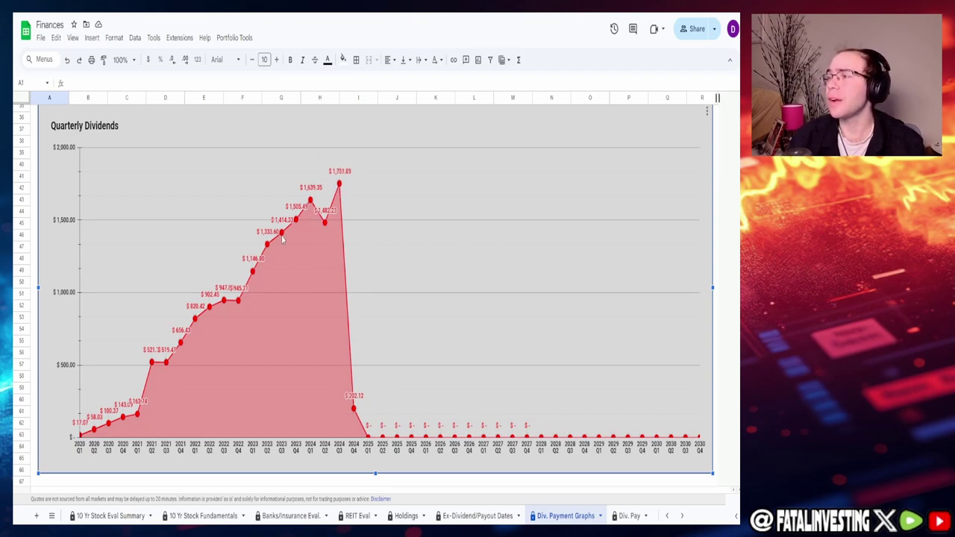
{"action": "mouse_move", "coordinate": [326, 227]}
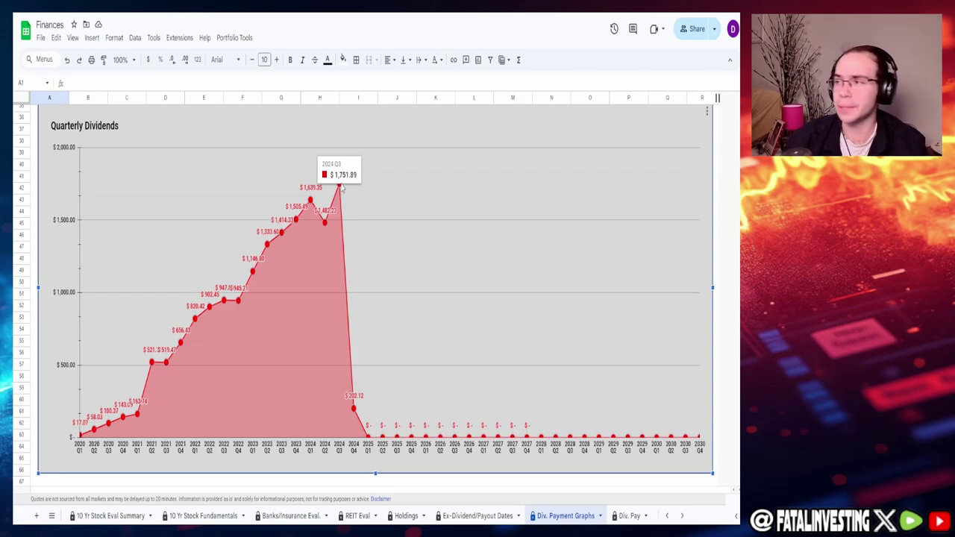
{"action": "scroll", "coordinate": [341, 188], "scroll_direction": "down", "scroll_amount": 5}
{"action": "left_click", "coordinate": [337, 192]}
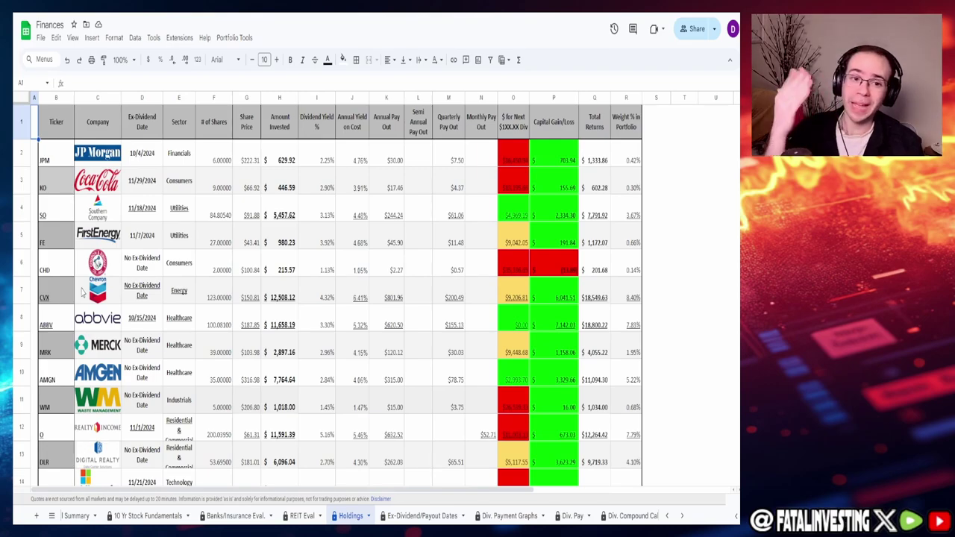
Run the Get Latest Dividends script from the Holdings sheet and look through the holdings while it updates.
{"action": "left_click", "coordinate": [249, 40]}
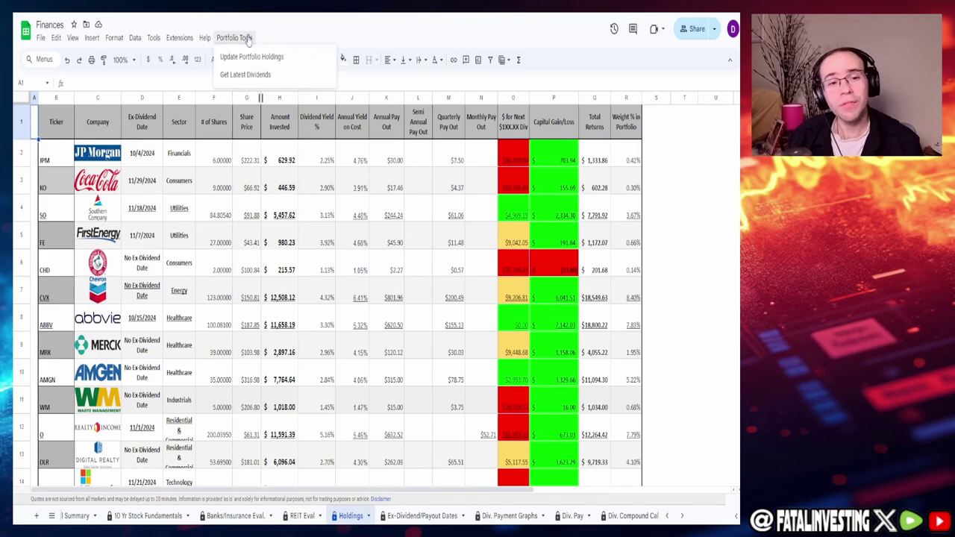
{"action": "left_click", "coordinate": [246, 75]}
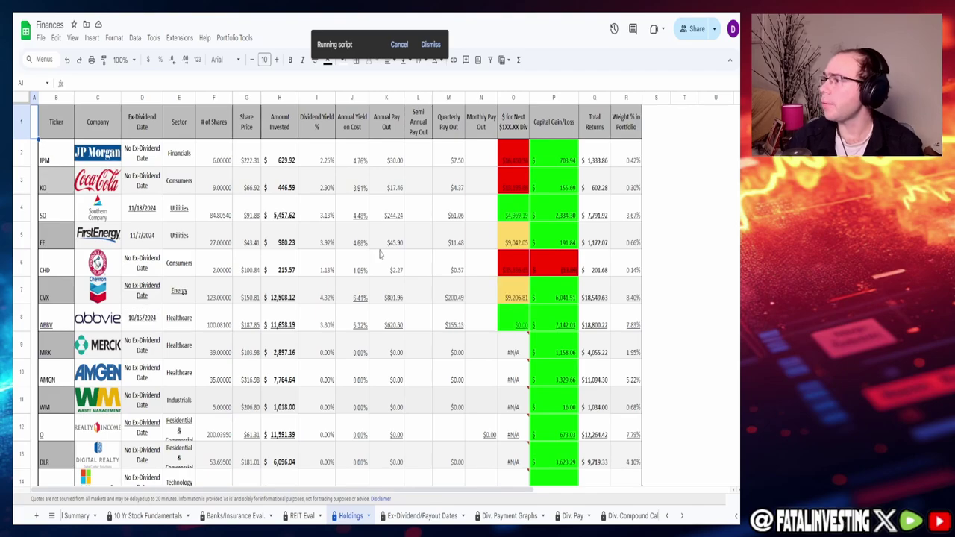
{"action": "scroll", "coordinate": [379, 254], "scroll_direction": "down", "scroll_amount": 1}
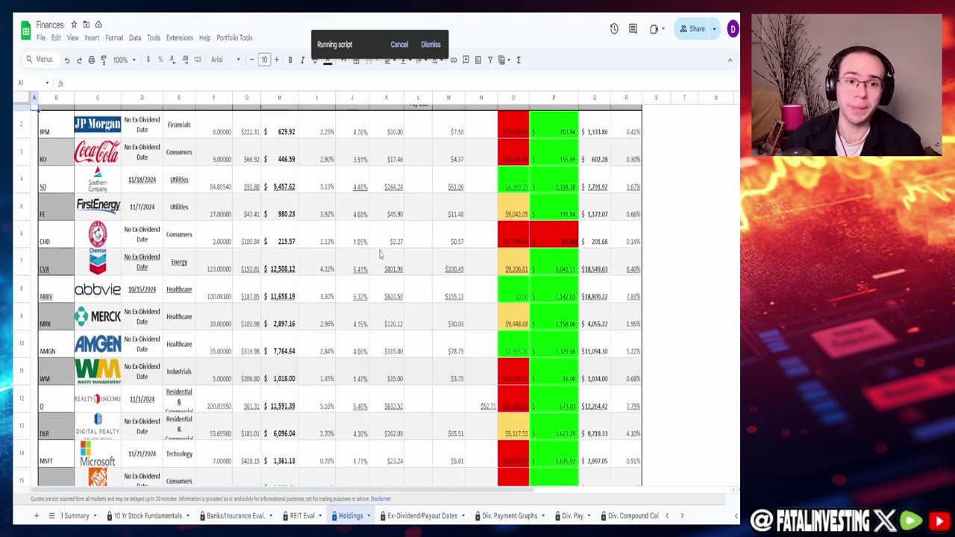
{"action": "scroll", "coordinate": [379, 254], "scroll_direction": "down", "scroll_amount": 3}
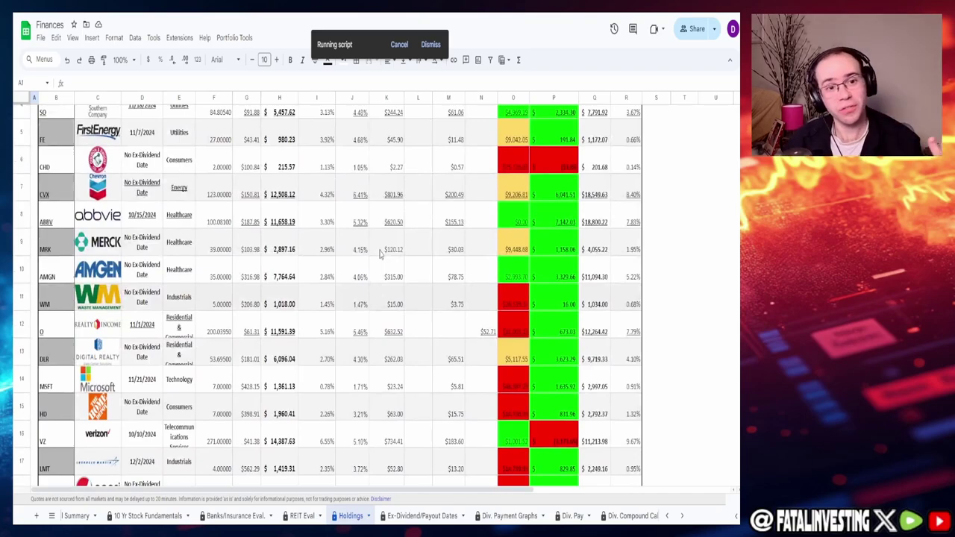
{"action": "scroll", "coordinate": [379, 255], "scroll_direction": "down", "scroll_amount": 10}
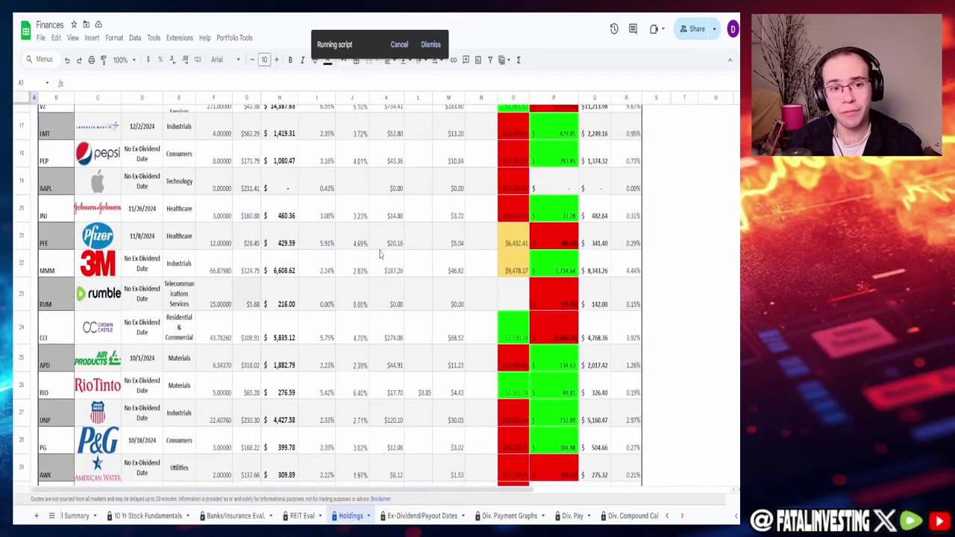
{"action": "scroll", "coordinate": [379, 255], "scroll_direction": "down", "scroll_amount": 12}
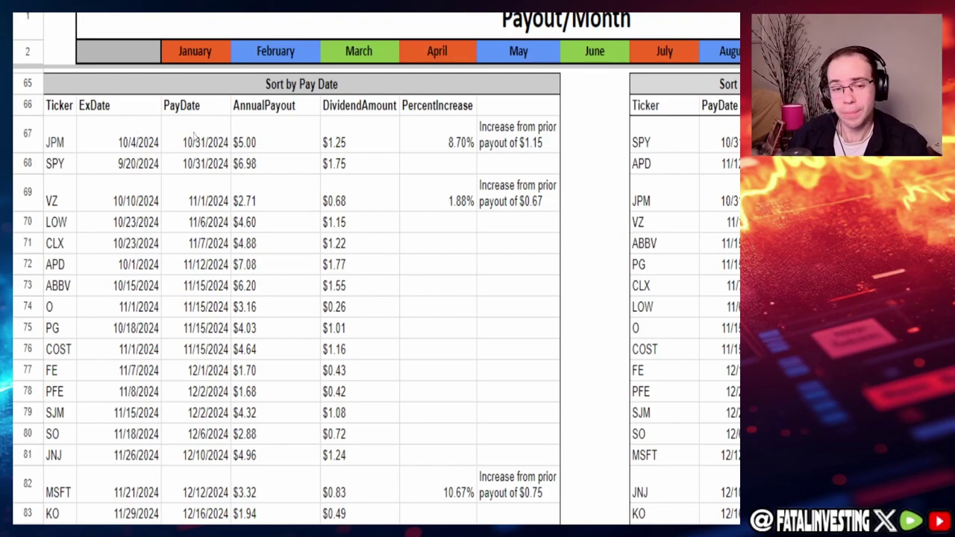
Check JPM's pay date, dividend amount and increase note, plus VZ's pay date, in the Sort by Pay Date table.
{"action": "left_click", "coordinate": [196, 139]}
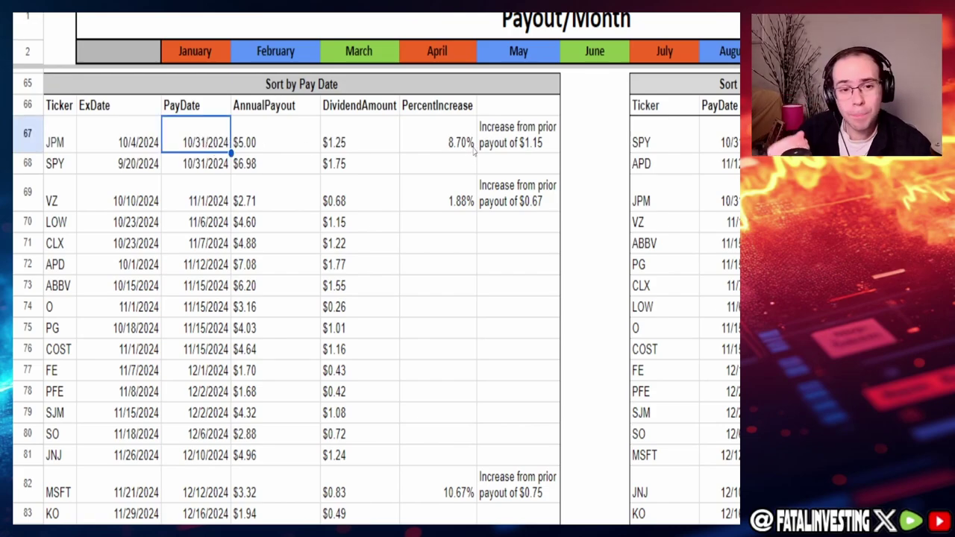
{"action": "left_click", "coordinate": [522, 150]}
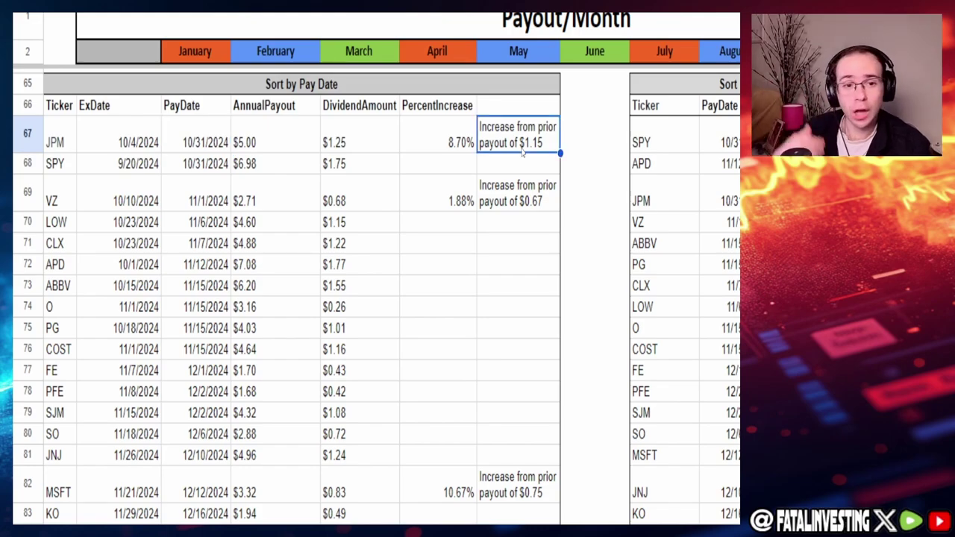
{"action": "left_click", "coordinate": [369, 136]}
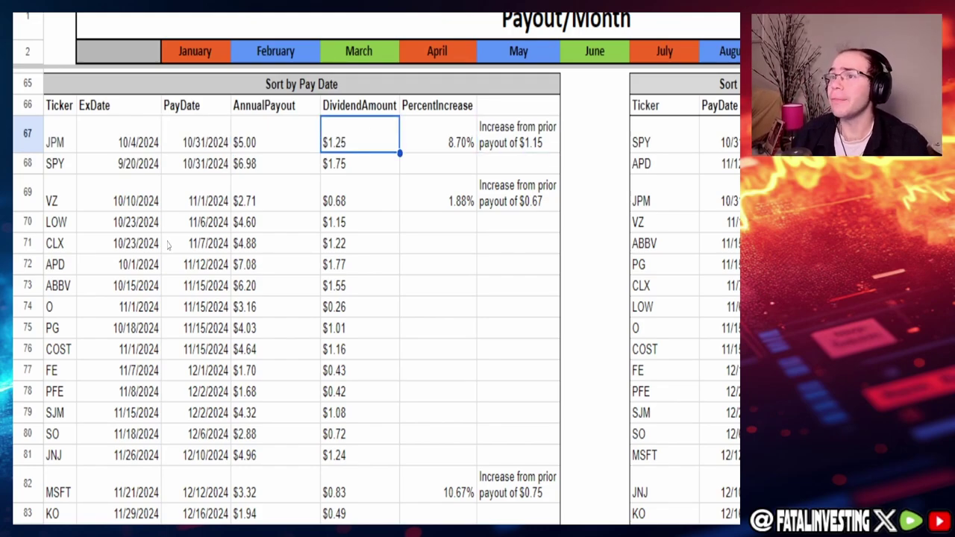
{"action": "left_click", "coordinate": [191, 205]}
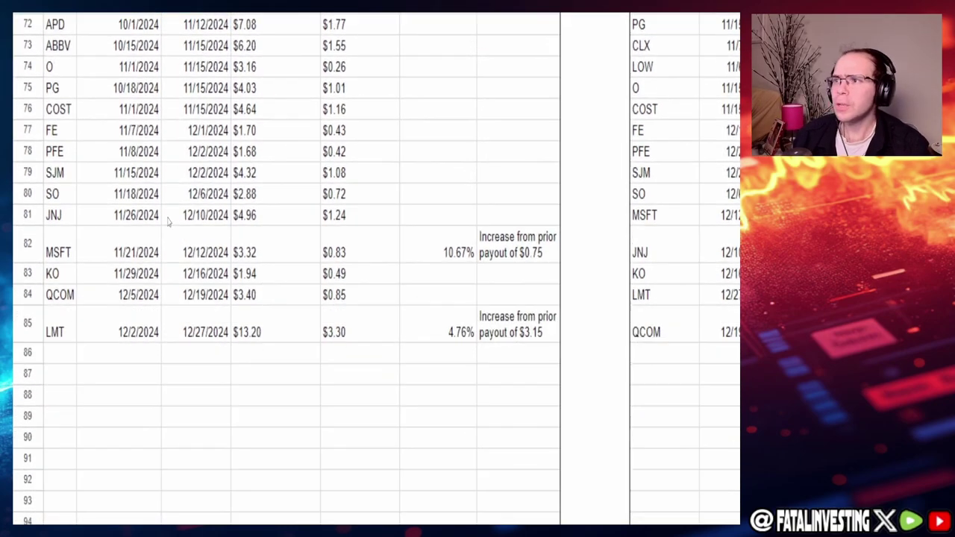
Check MSFT's pay date and dividend amount, and LMT's pay date and increase note, in the pay date table.
{"action": "left_click", "coordinate": [195, 248]}
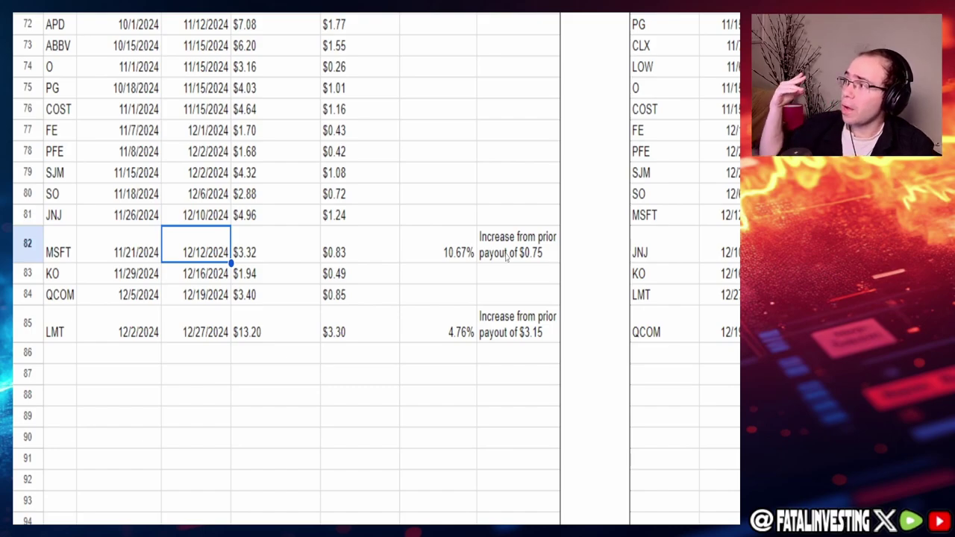
{"action": "left_click", "coordinate": [345, 247]}
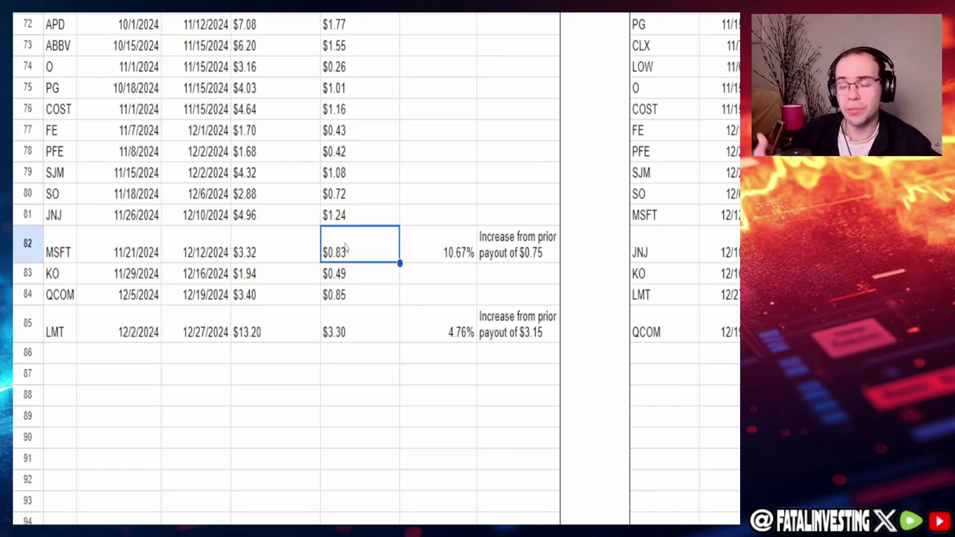
{"action": "left_click", "coordinate": [206, 333]}
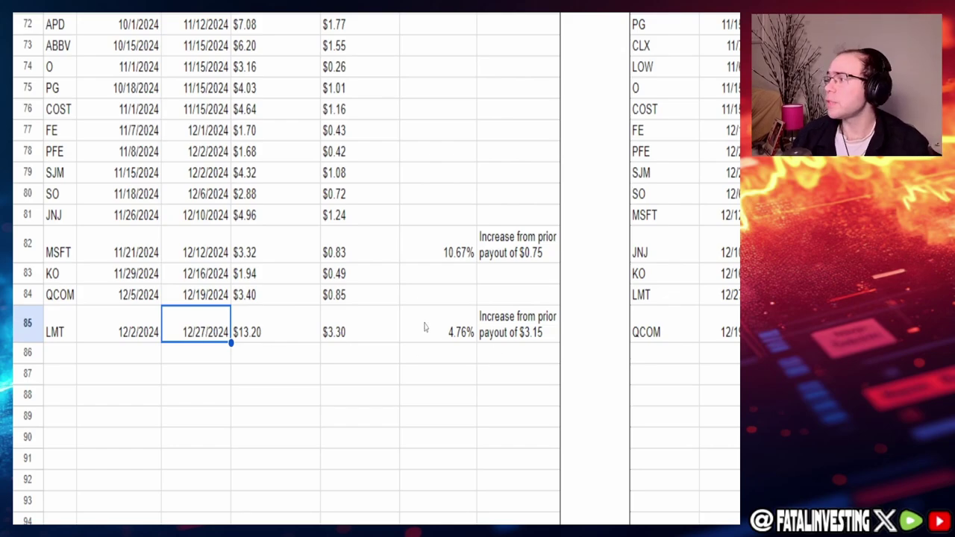
{"action": "left_click", "coordinate": [507, 336]}
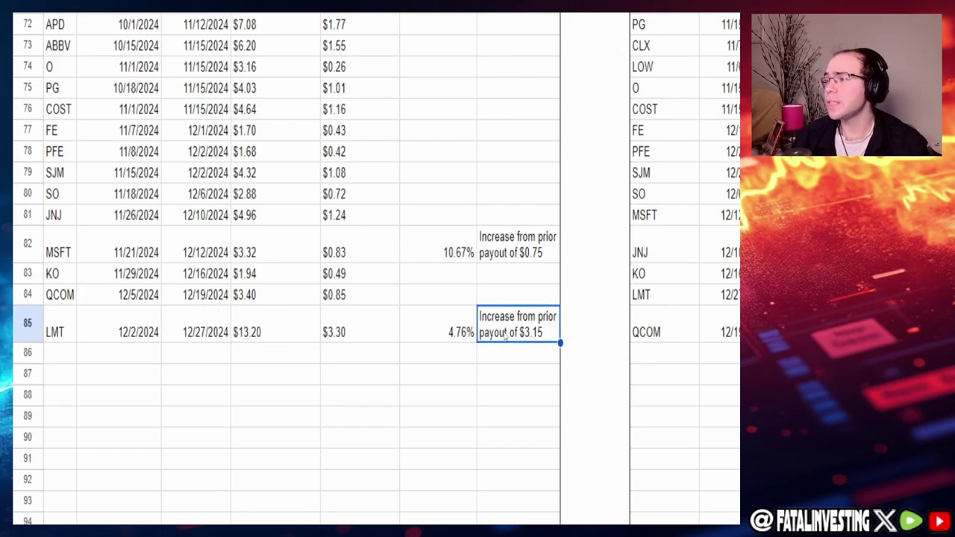
Check LMT's dividend amount in the pay date table, and on the brokerage's income page compare 2024 estimated income with the Next 12 Months projection.
{"action": "left_click", "coordinate": [358, 329]}
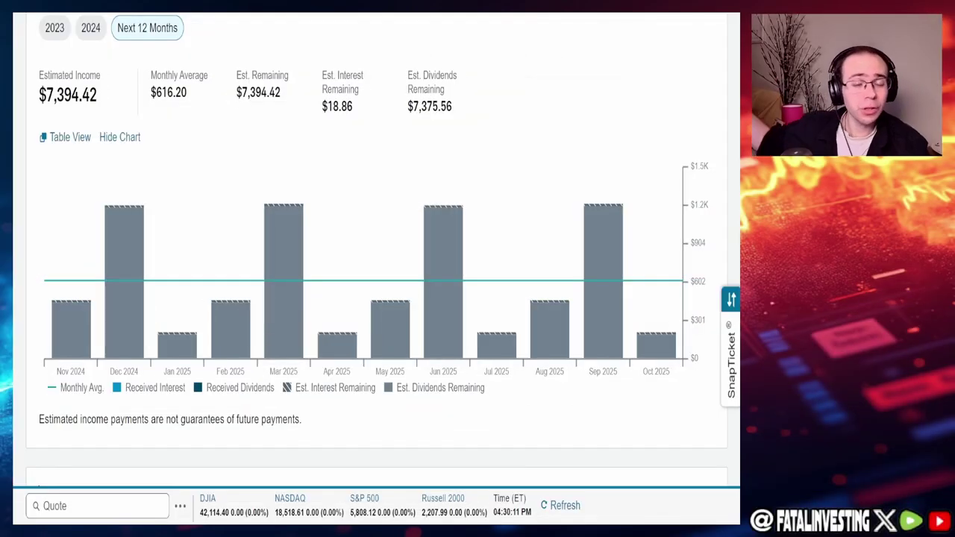
{"action": "mouse_move", "coordinate": [95, 363]}
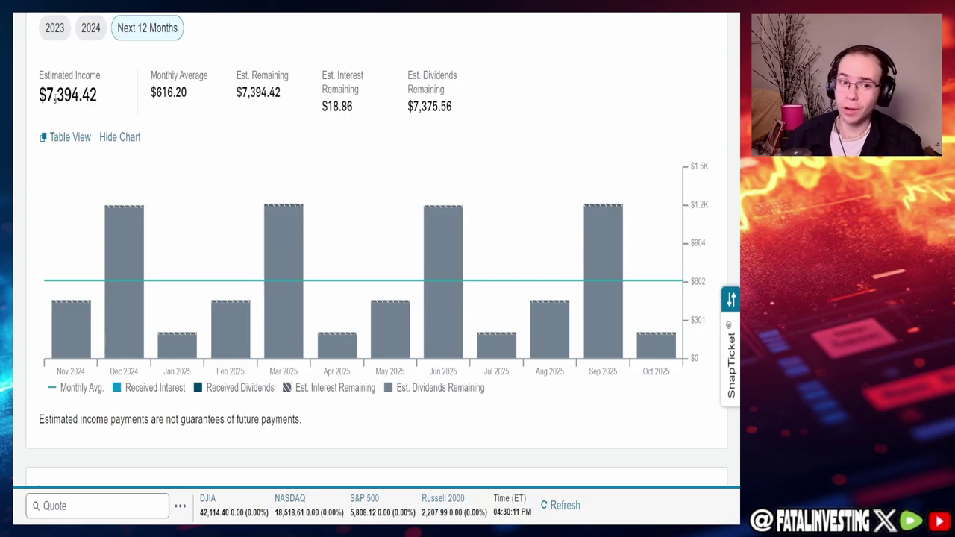
{"action": "left_click", "coordinate": [91, 30]}
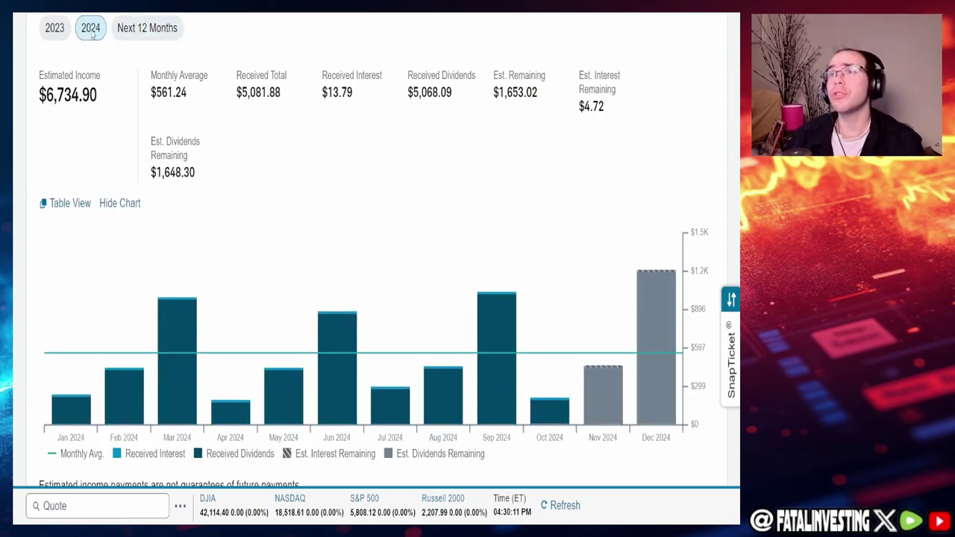
{"action": "left_click", "coordinate": [147, 28]}
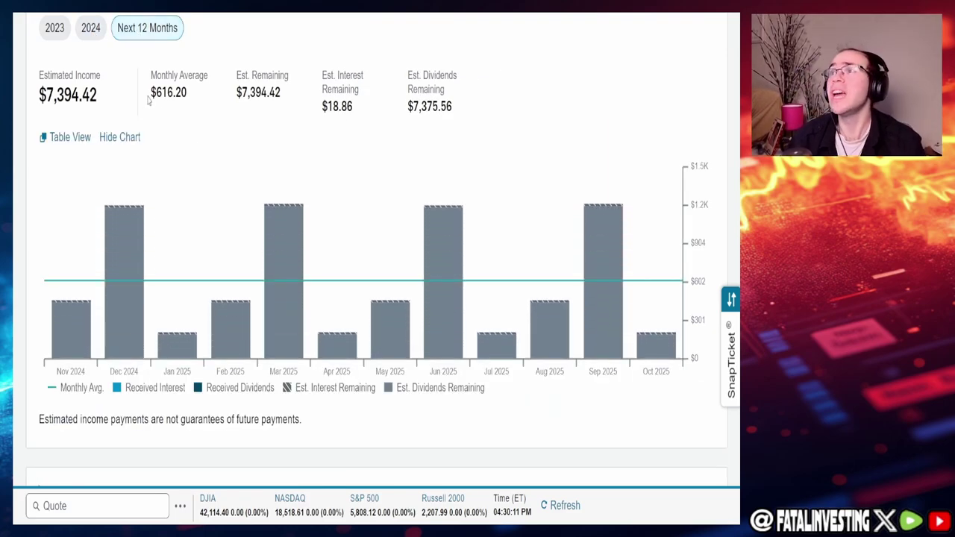
{"action": "left_click", "coordinate": [88, 30]}
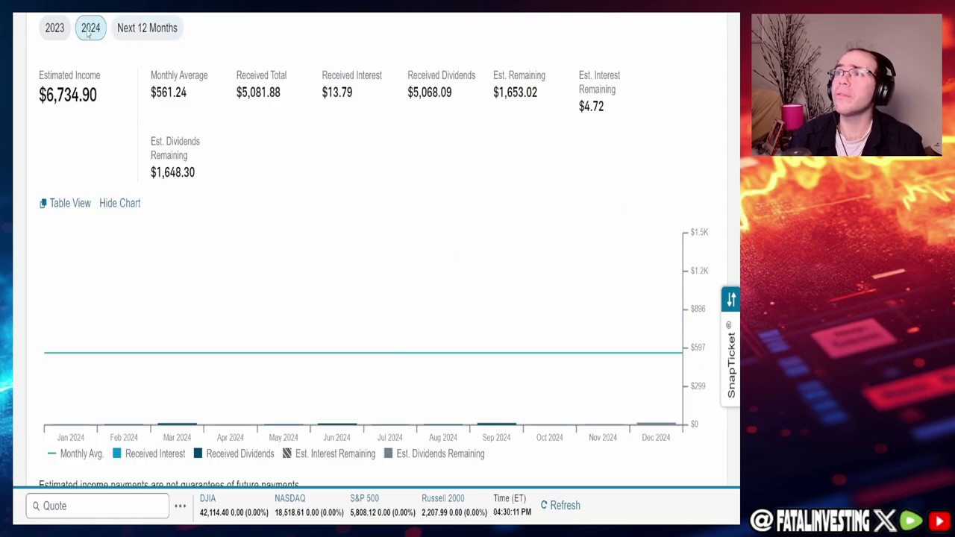
{"action": "left_click", "coordinate": [136, 29]}
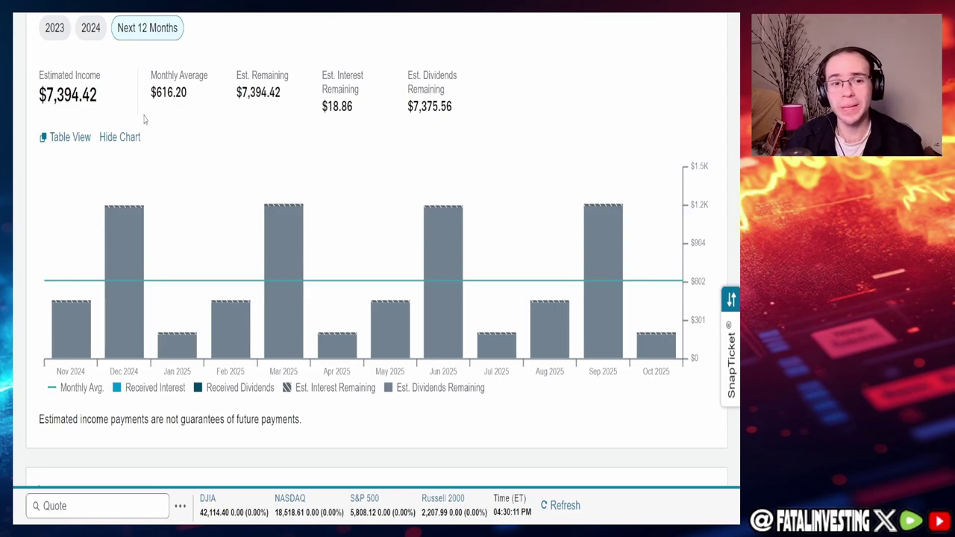
Examine the November 2024 and March 2025 bars on the Next 12 Months estimated income chart.
{"action": "mouse_move", "coordinate": [67, 330]}
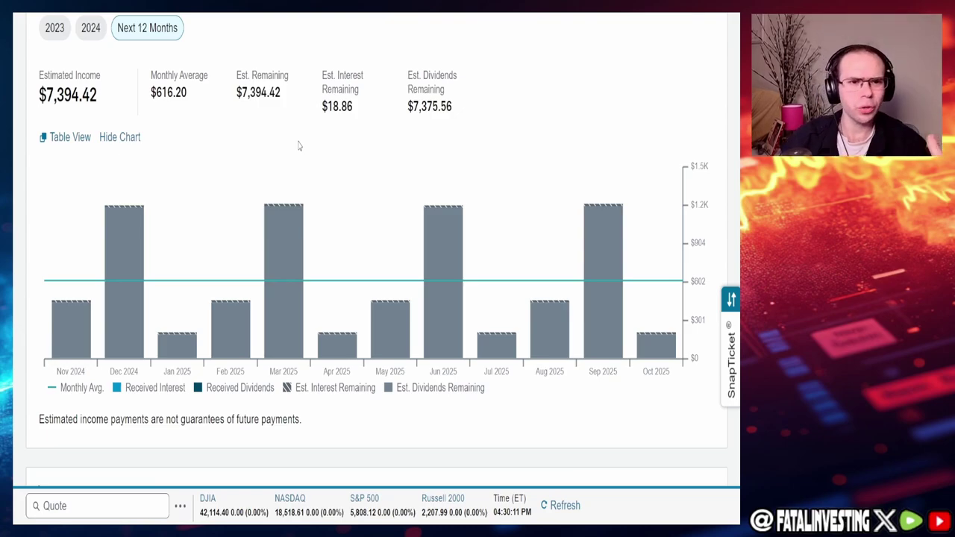
{"action": "mouse_move", "coordinate": [285, 232]}
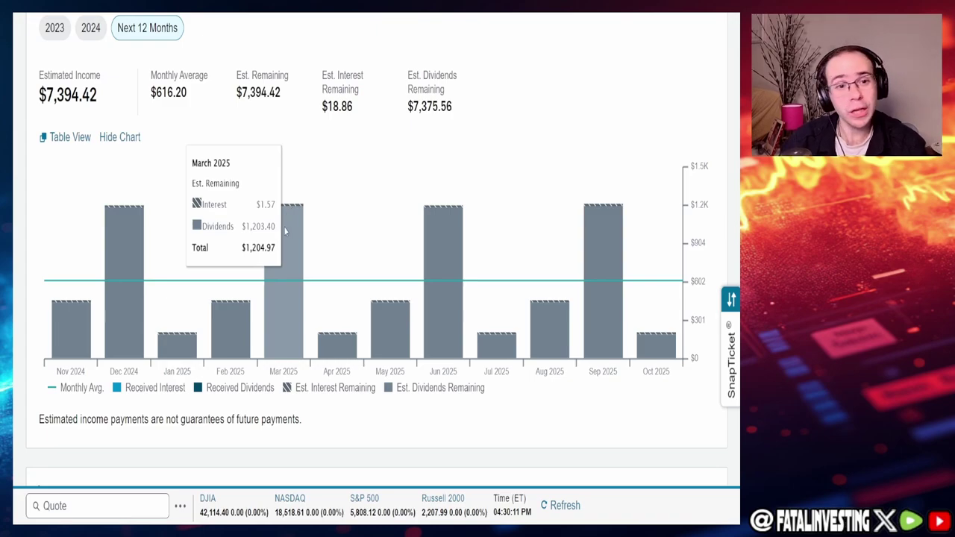